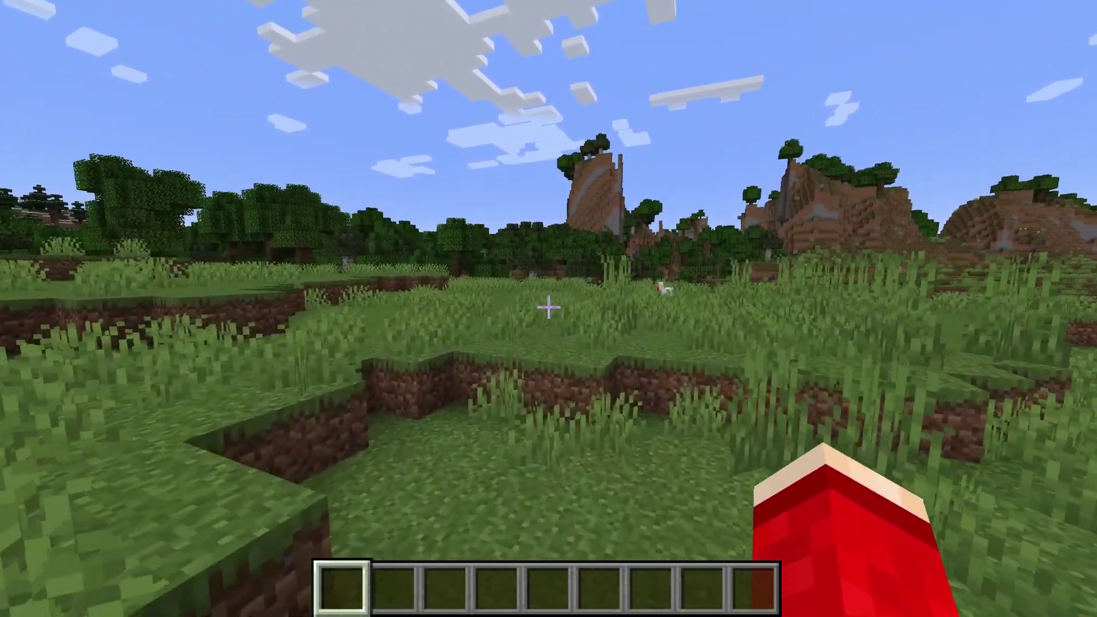
{"action": "key", "text": "w"}
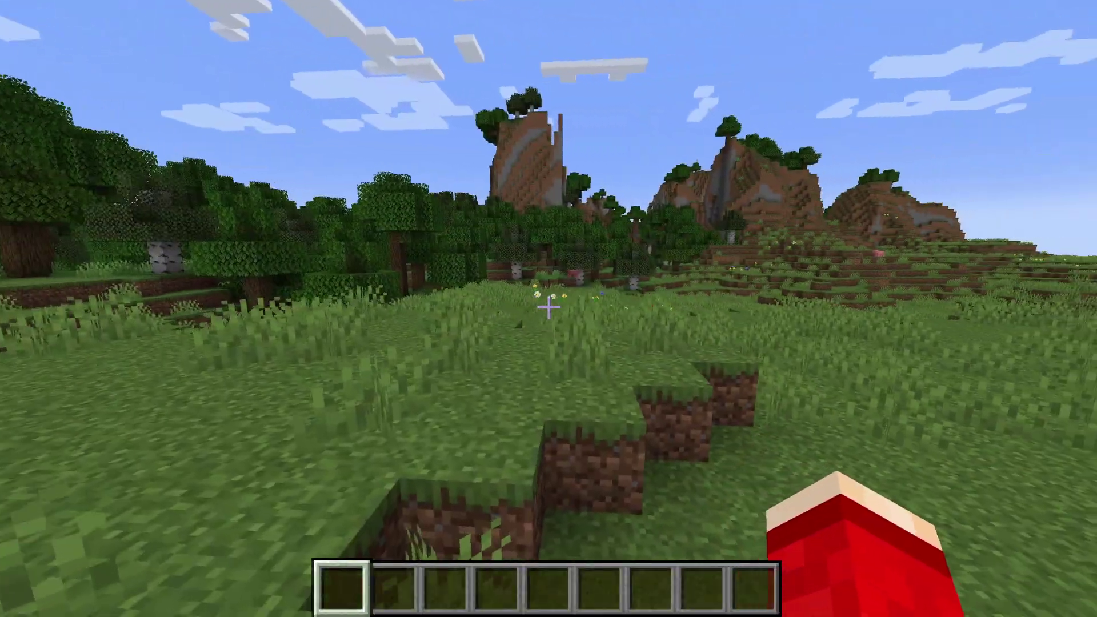
Walk forward across the grassy meadow, then leave the game for the Windows desktop.
{"action": "key", "text": "w"}
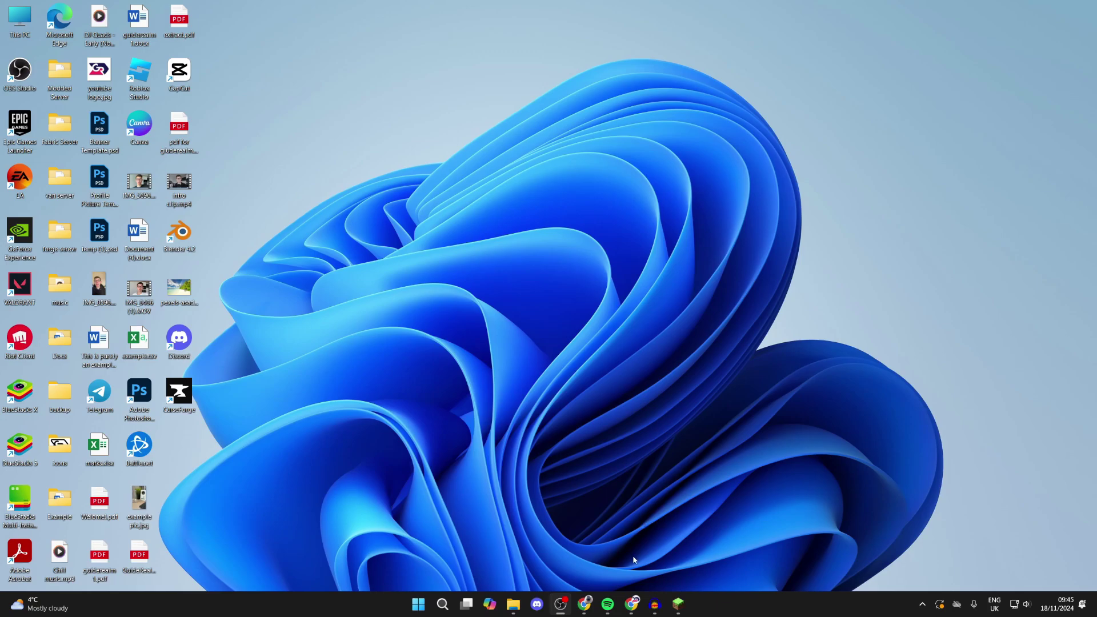
In Chrome, search Google for 'modrinth'.
{"action": "left_click", "coordinate": [632, 604]}
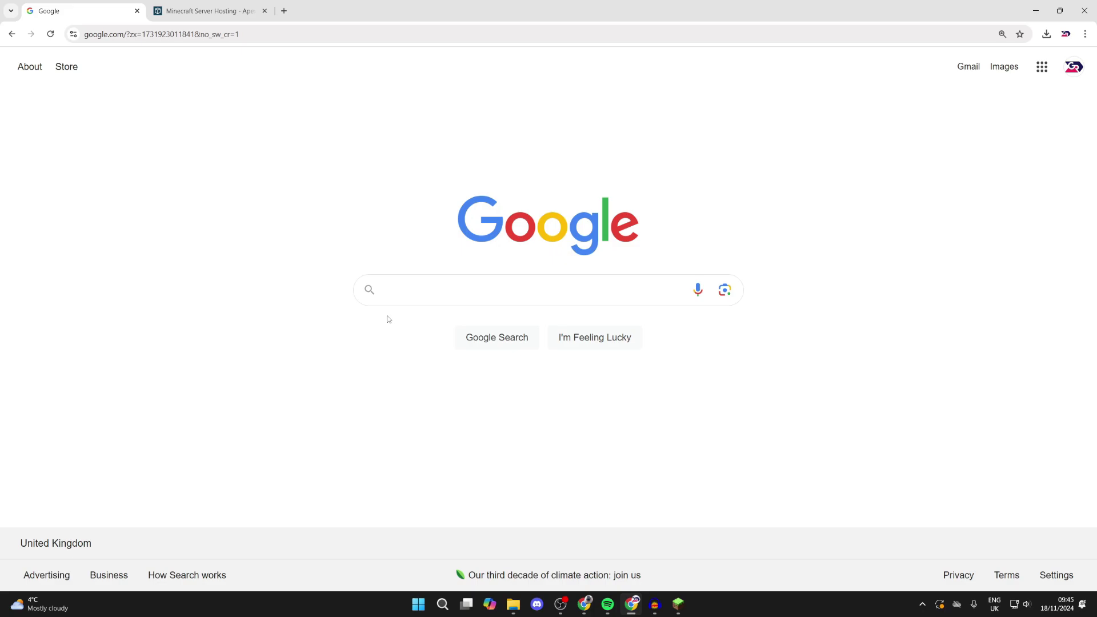
{"action": "type", "text": "modrinth"}
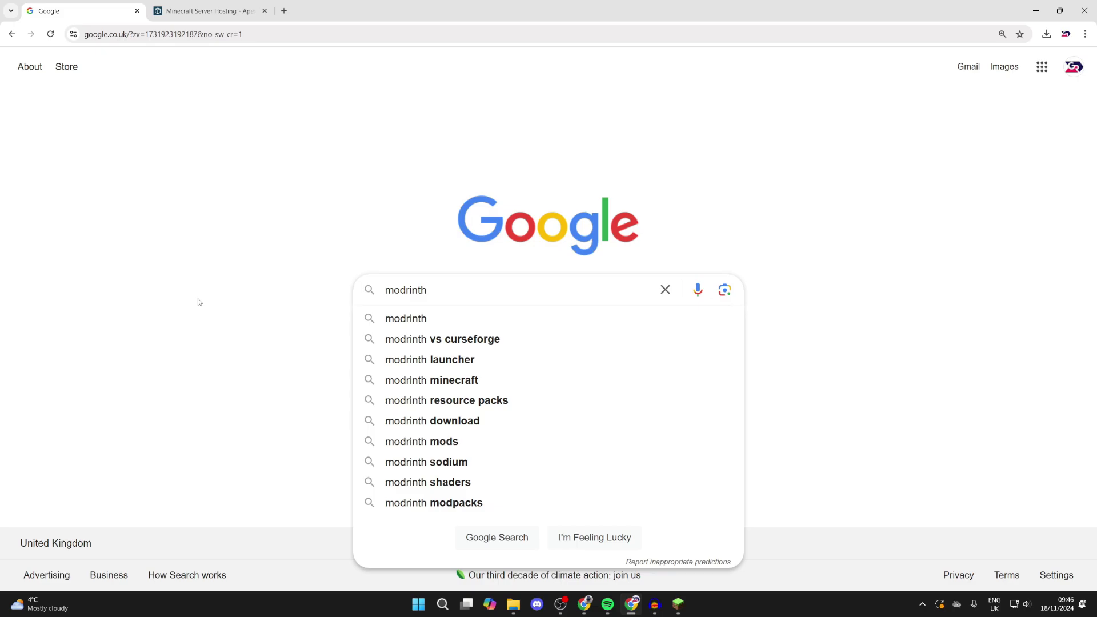
{"action": "key", "text": "Return"}
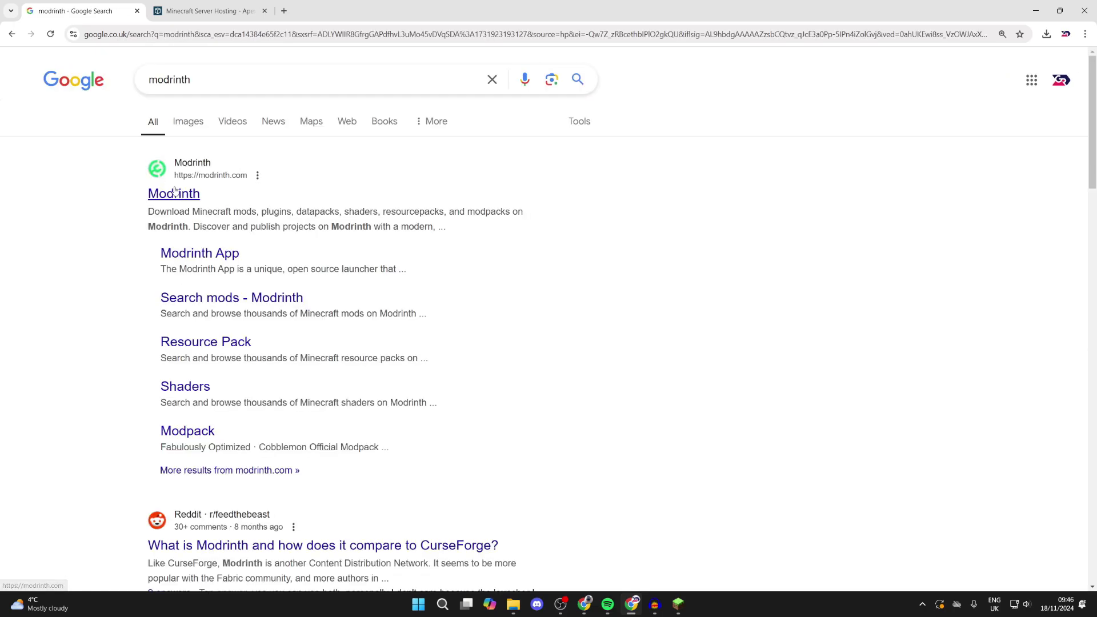
Open Modrinth's Resource Packs catalogue, accept the privacy notice, and scroll down to Faithful 64x.
{"action": "left_click", "coordinate": [174, 194]}
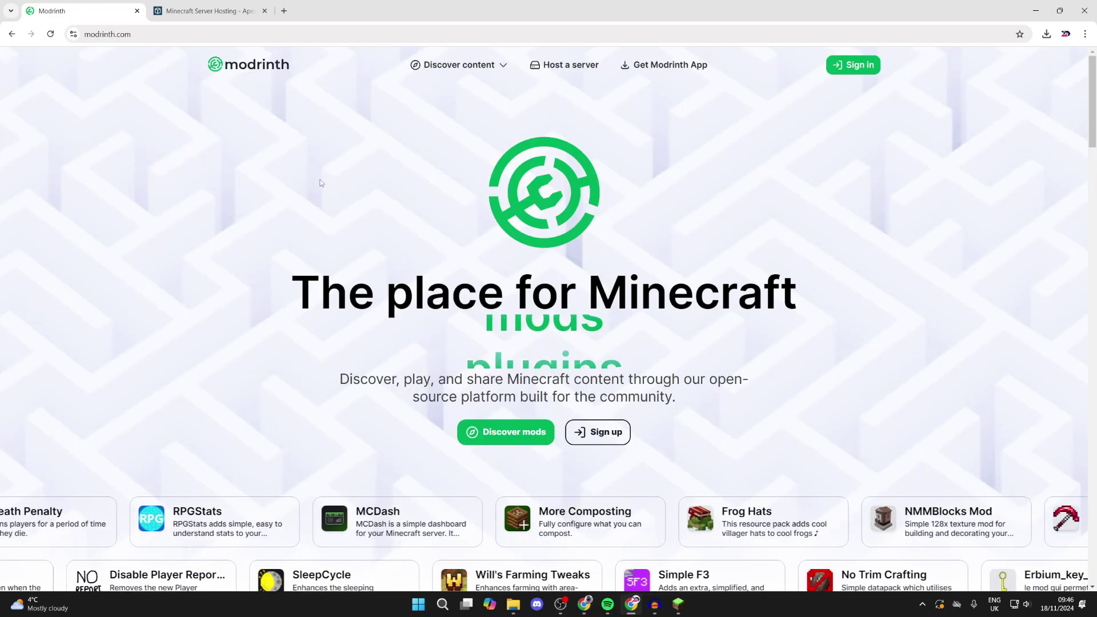
{"action": "left_click", "coordinate": [458, 64]}
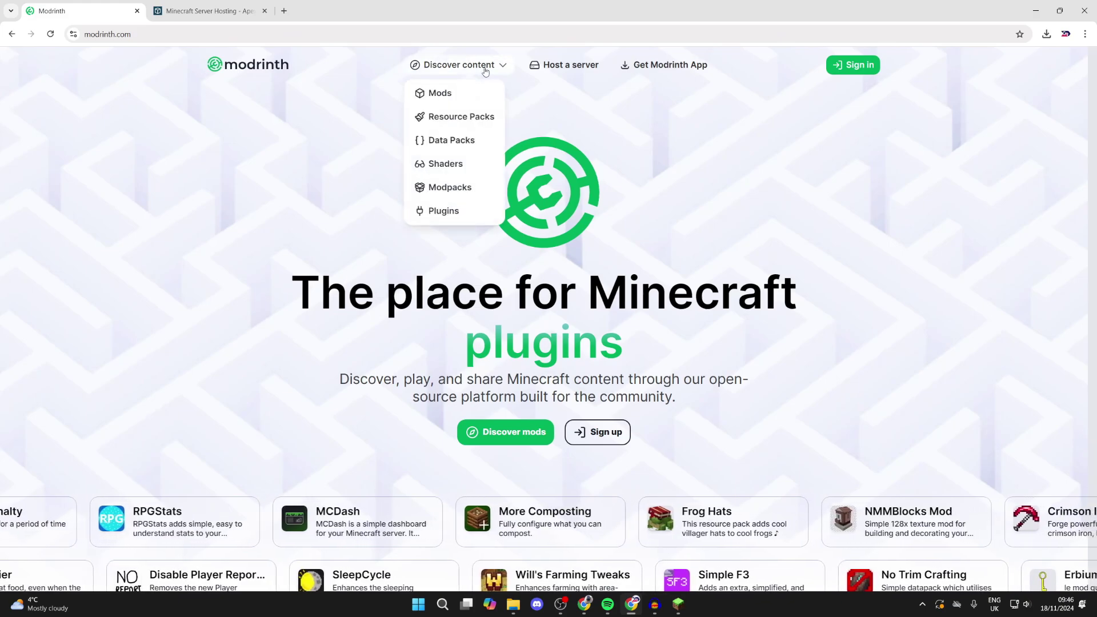
{"action": "left_click", "coordinate": [469, 118]}
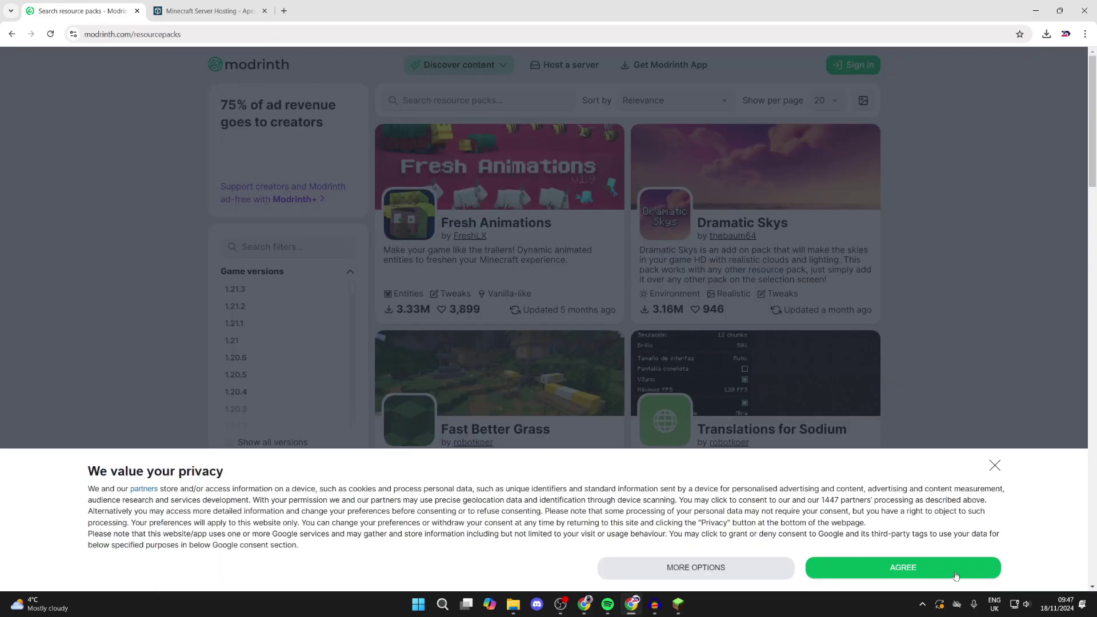
{"action": "left_click", "coordinate": [955, 575]}
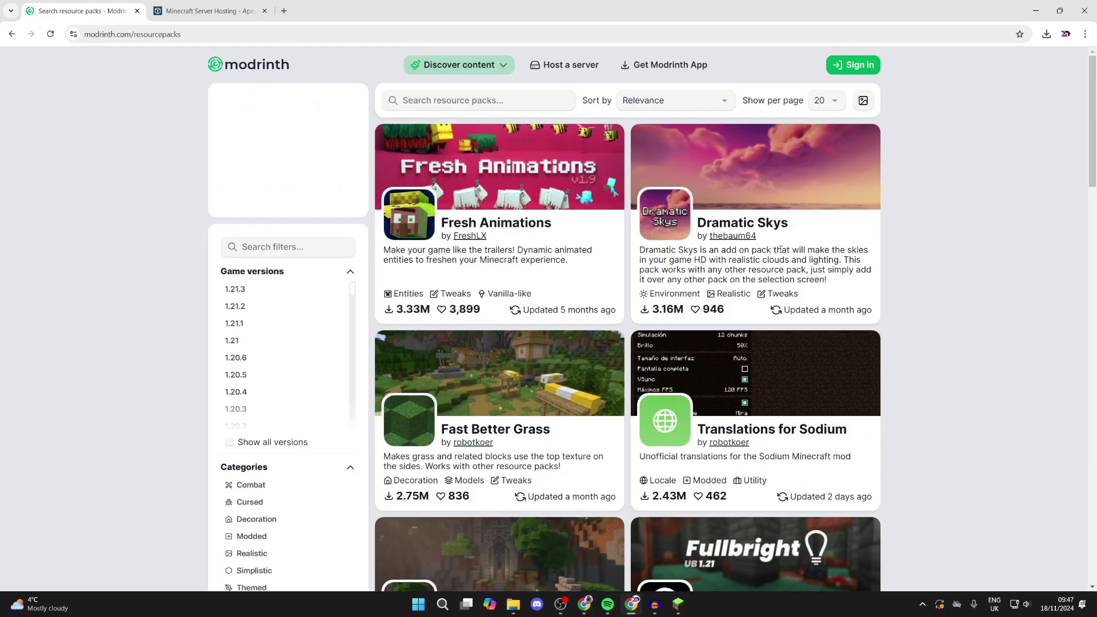
{"action": "scroll", "coordinate": [751, 227], "scroll_direction": "down", "scroll_amount": 3}
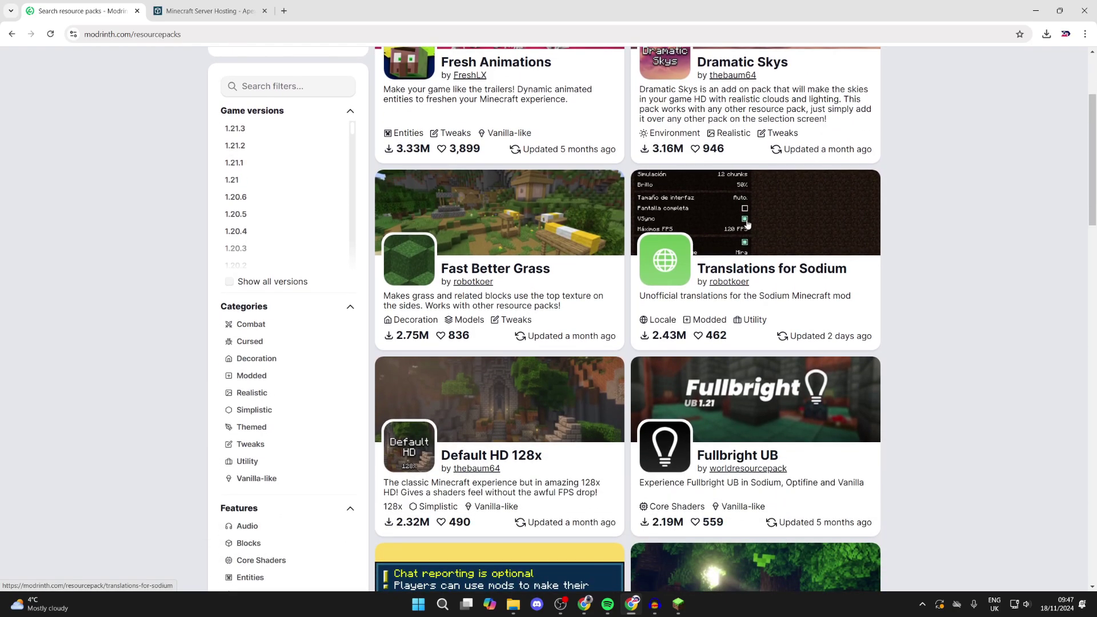
{"action": "scroll", "coordinate": [747, 224], "scroll_direction": "down", "scroll_amount": 8}
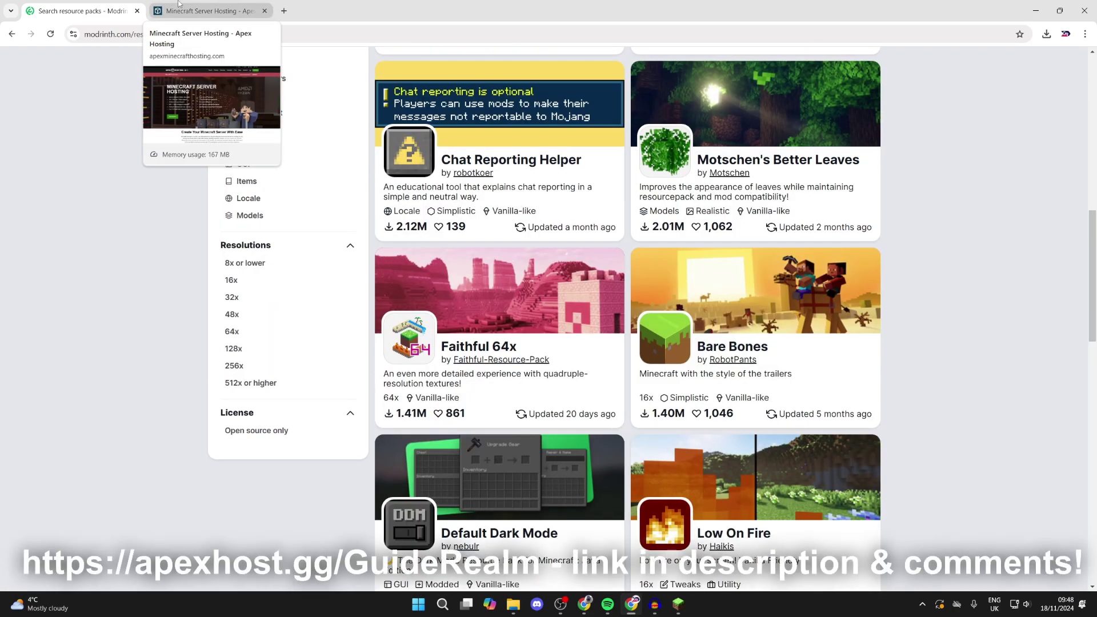
{"action": "left_click", "coordinate": [179, 5]}
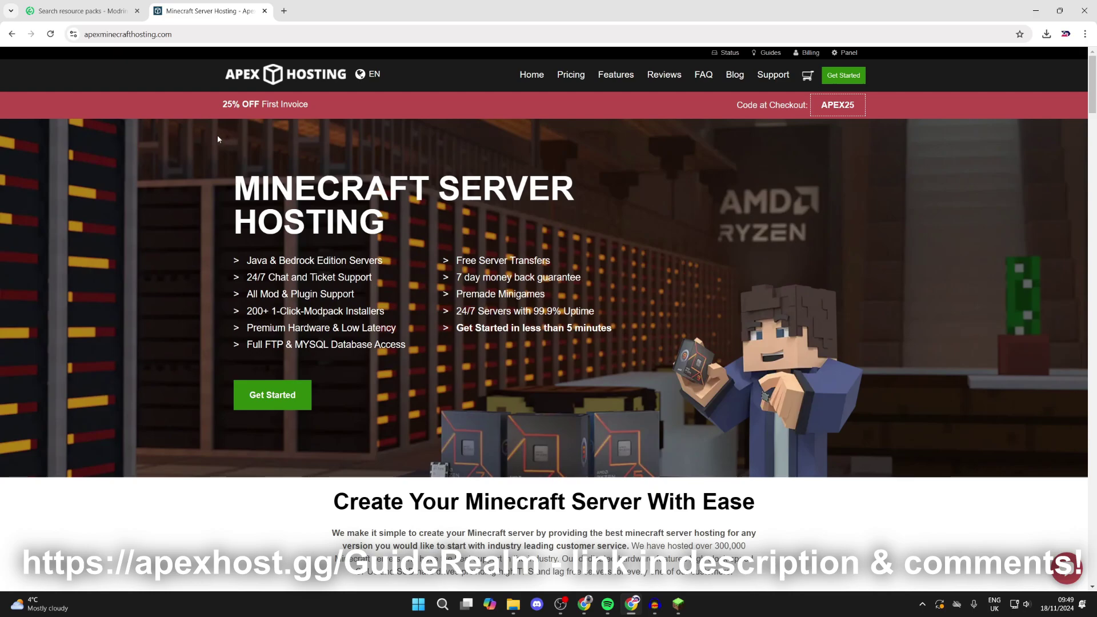
{"action": "scroll", "coordinate": [217, 139], "scroll_direction": "down", "scroll_amount": 4}
{"action": "scroll", "coordinate": [217, 139], "scroll_direction": "down", "scroll_amount": 4}
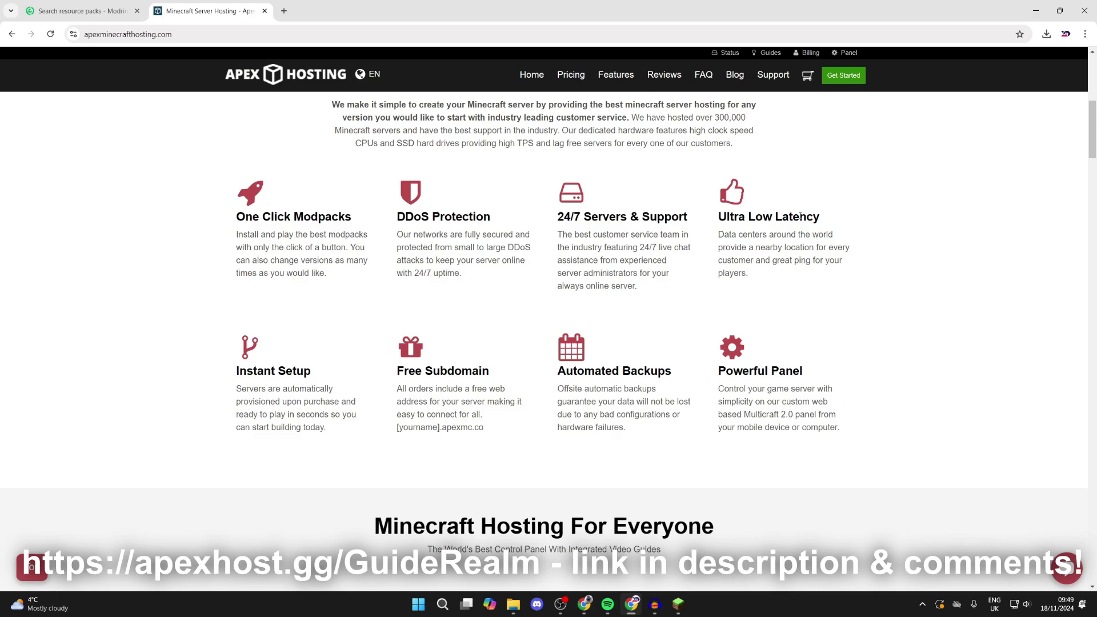
{"action": "scroll", "coordinate": [799, 216], "scroll_direction": "up", "scroll_amount": 8}
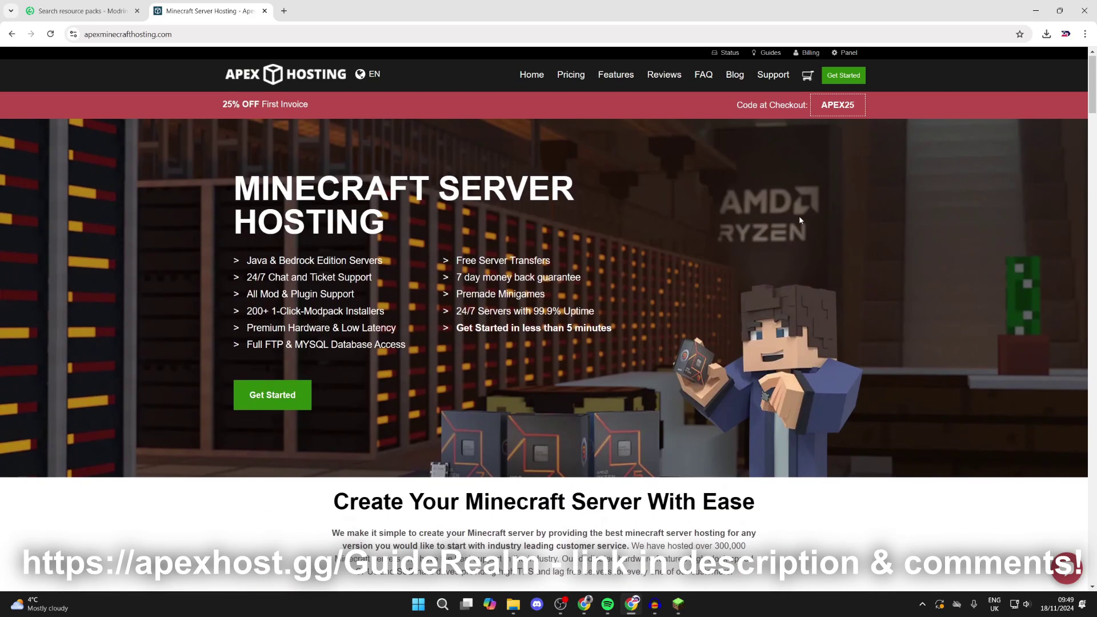
{"action": "key", "text": "ctrl+shift+Tab"}
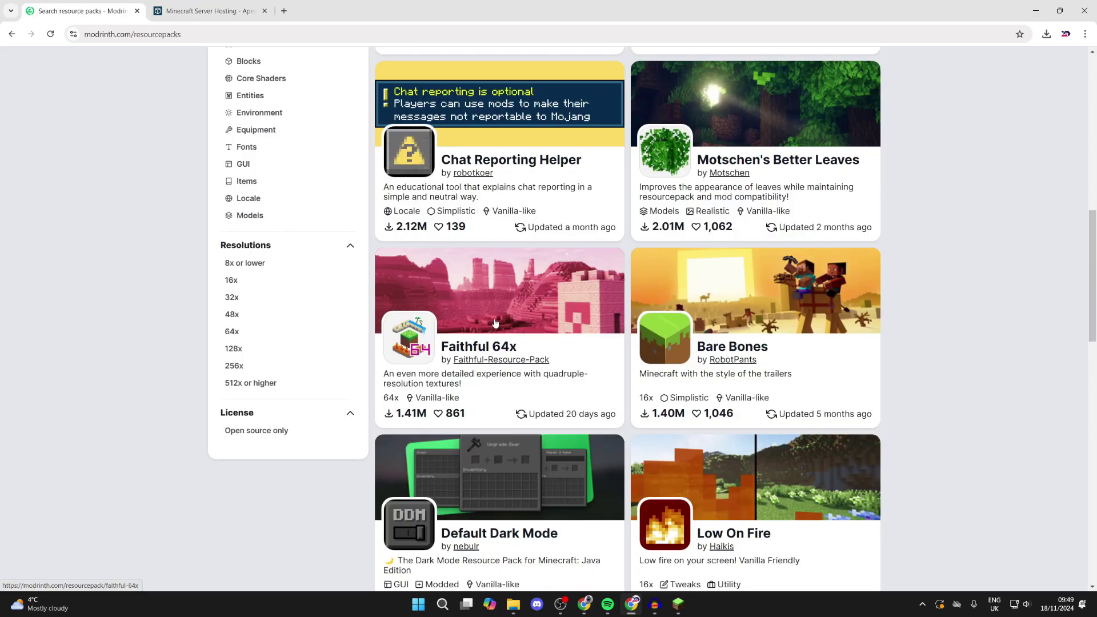
Download Faithful 64x version 7 (1.21.2–1.21.3) from its Versions list, then minimise Chrome.
{"action": "scroll", "coordinate": [495, 323], "scroll_direction": "down", "scroll_amount": 5}
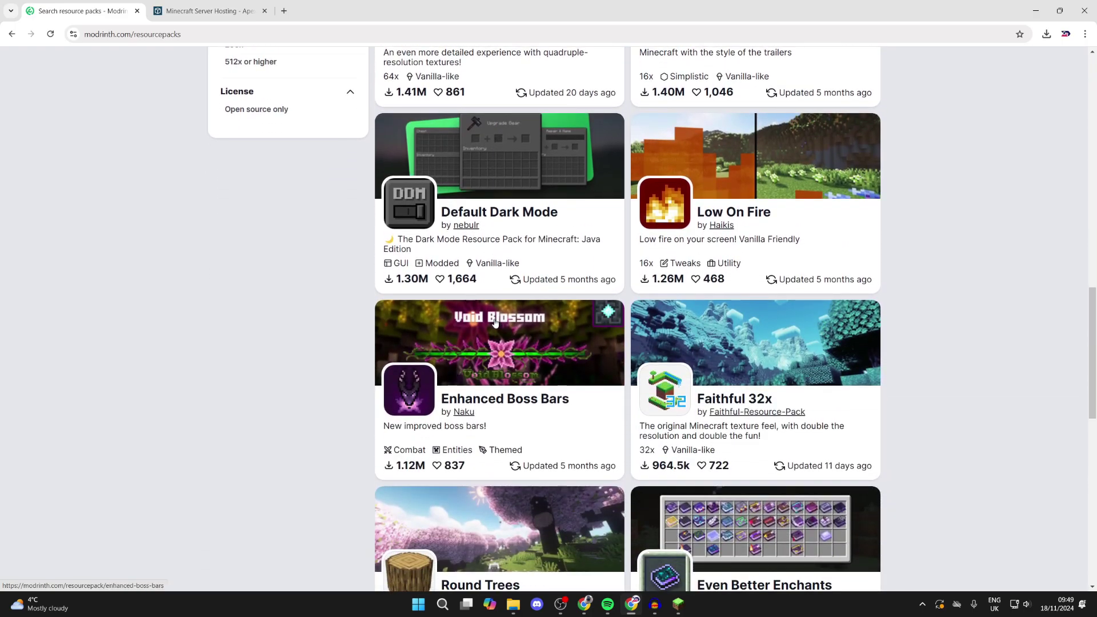
{"action": "scroll", "coordinate": [495, 323], "scroll_direction": "up", "scroll_amount": 3}
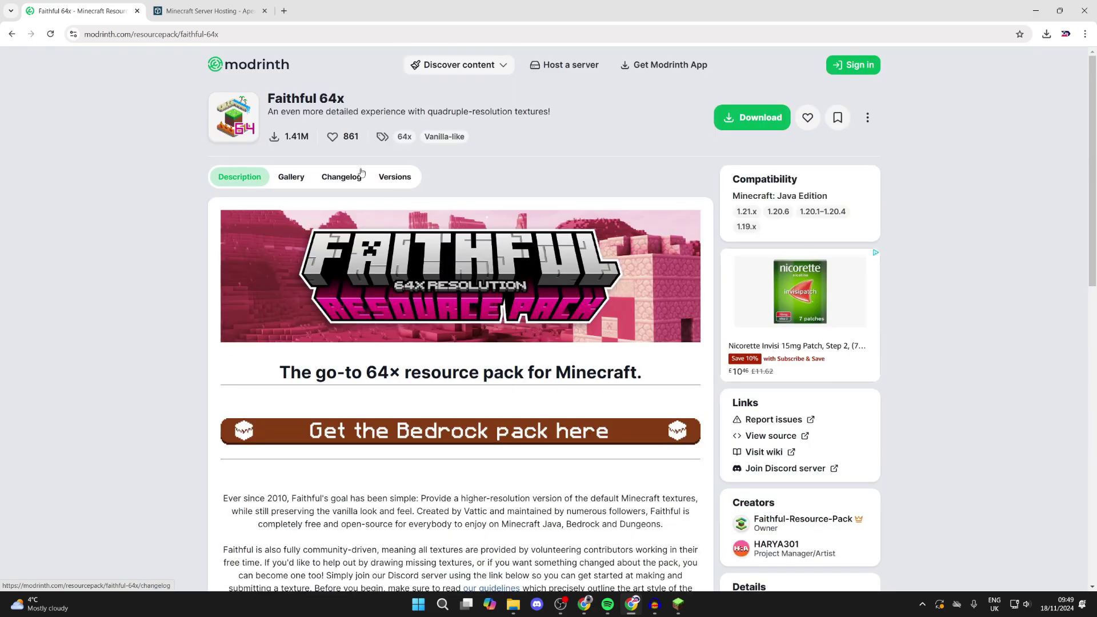
{"action": "left_click", "coordinate": [380, 181]}
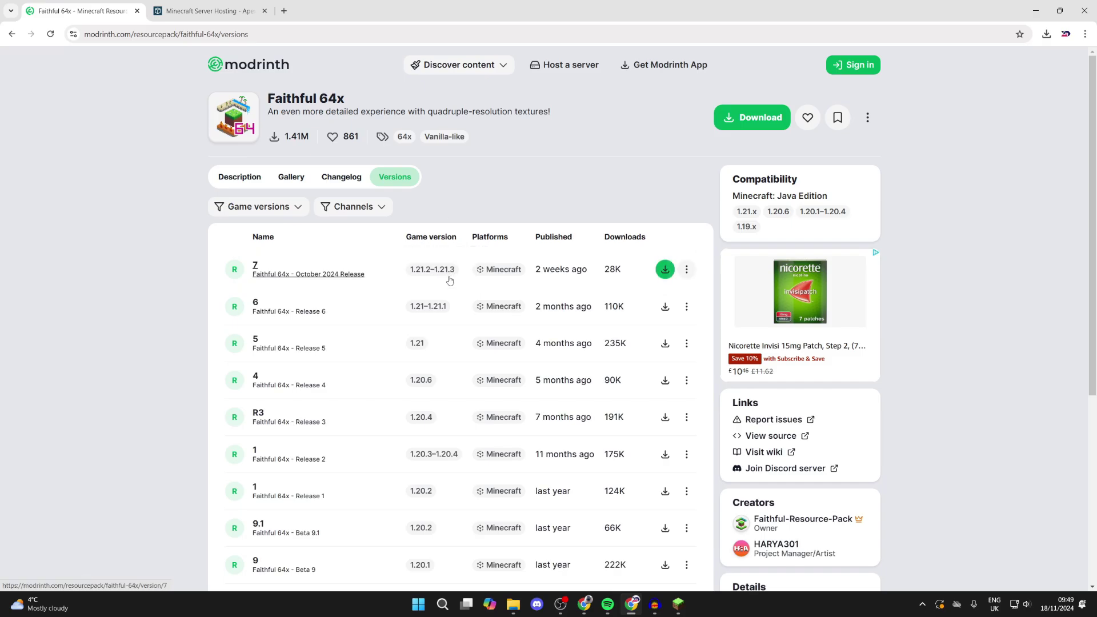
{"action": "left_click", "coordinate": [666, 271]}
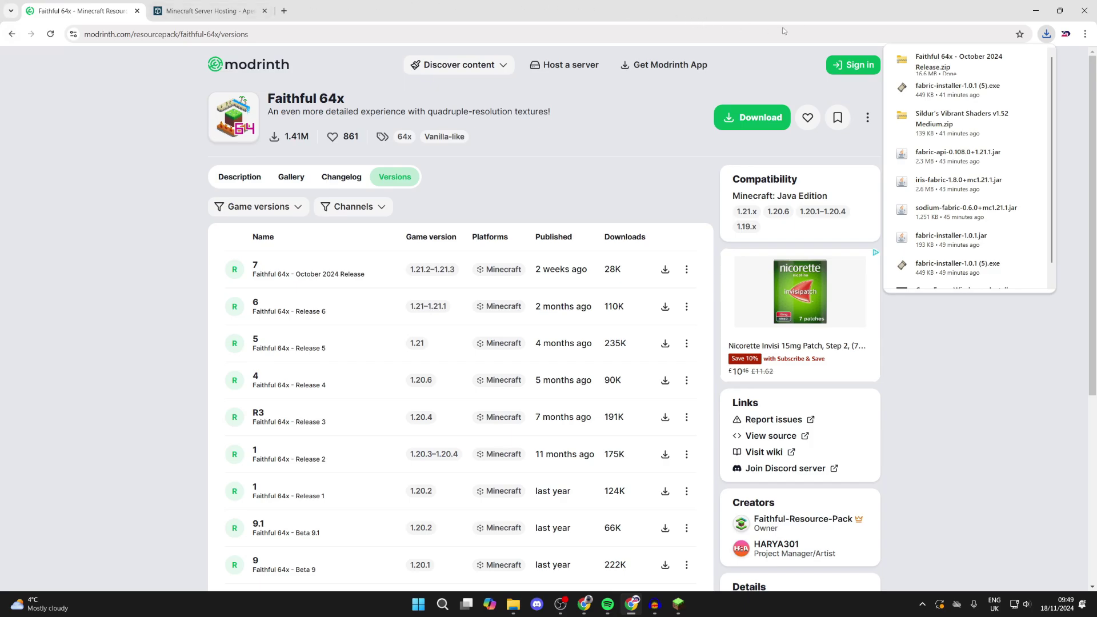
{"action": "left_click", "coordinate": [1036, 10]}
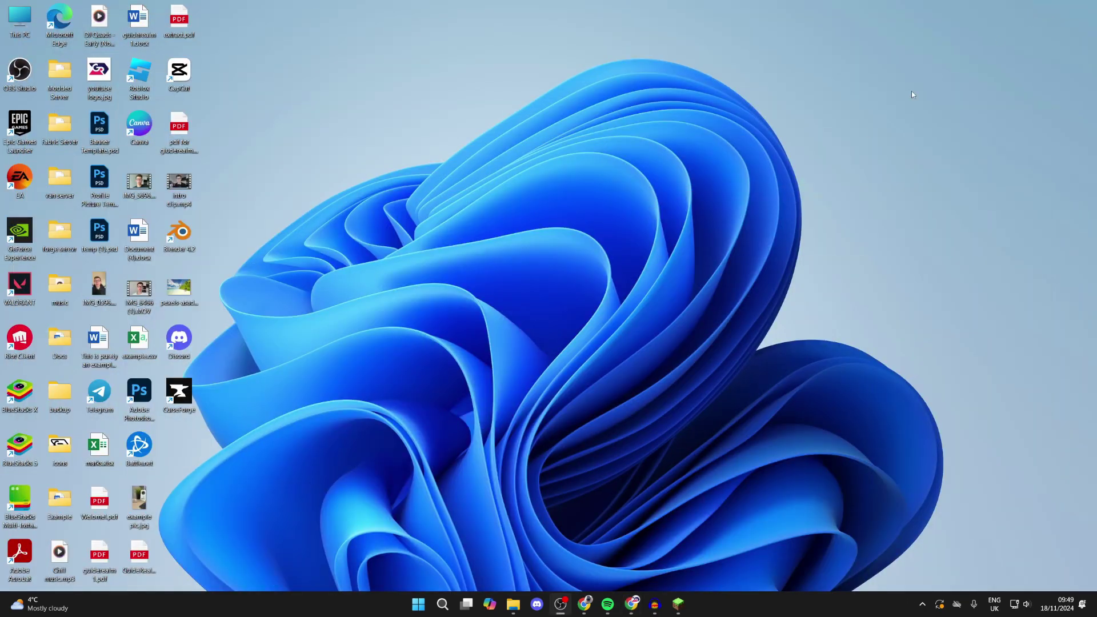
Open the empty resourcepacks folder via Options > Resource Packs > Open Pack Folder.
{"action": "left_click", "coordinate": [679, 604]}
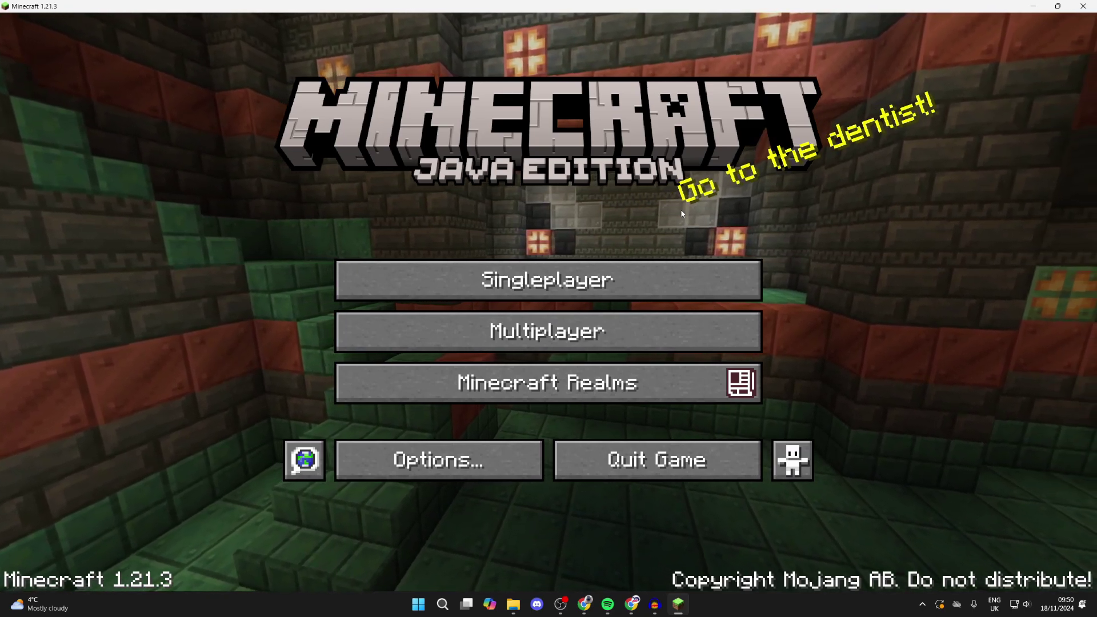
{"action": "left_click", "coordinate": [491, 474]}
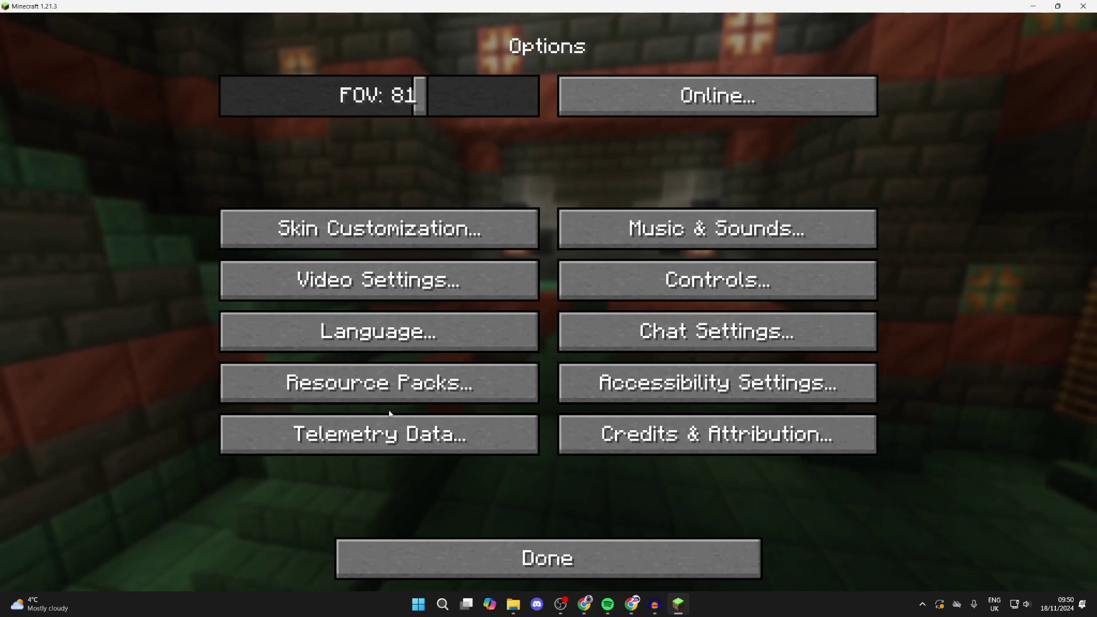
{"action": "left_click", "coordinate": [356, 384]}
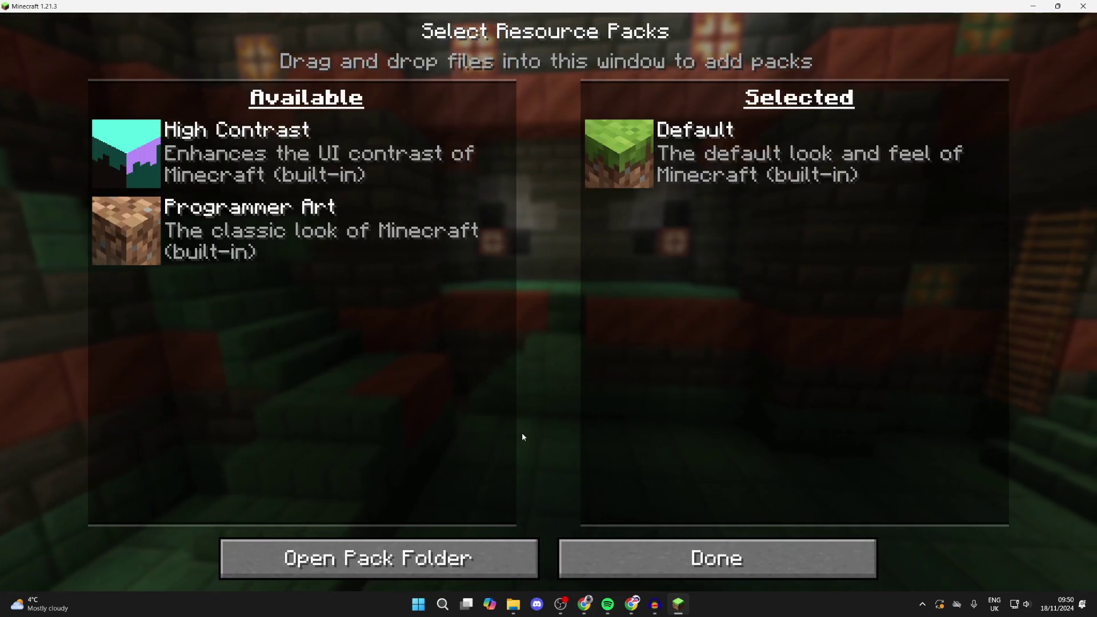
{"action": "left_click", "coordinate": [438, 563]}
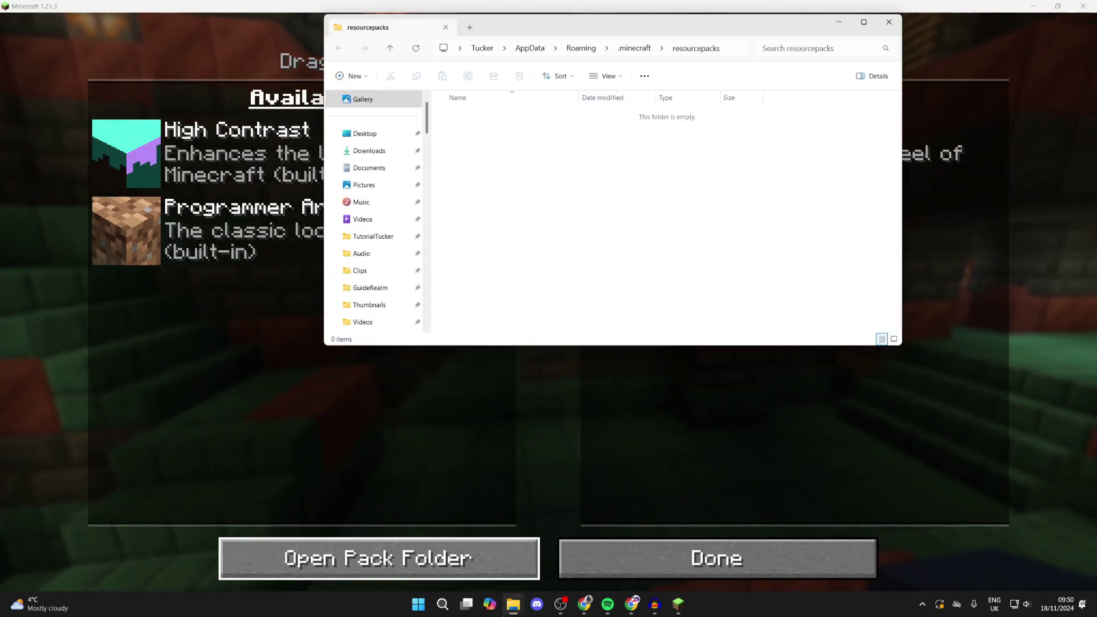
Drag 'Faithful 64x - October 2024 Release.zip' from Downloads into the resourcepacks folder.
{"action": "mouse_move", "coordinate": [510, 613]}
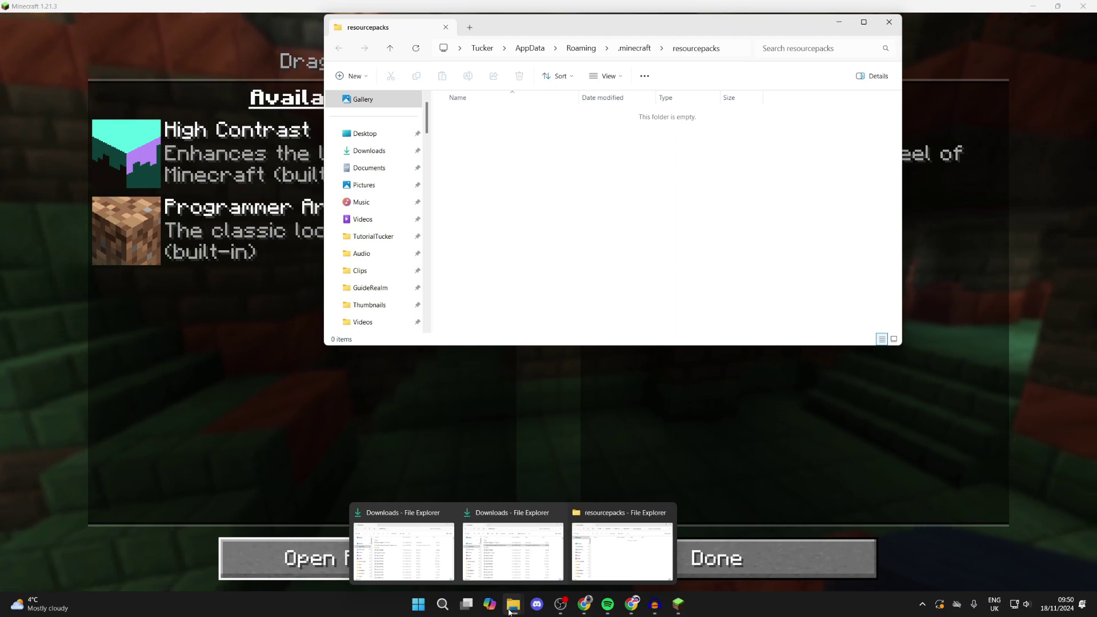
{"action": "right_click", "coordinate": [511, 611]}
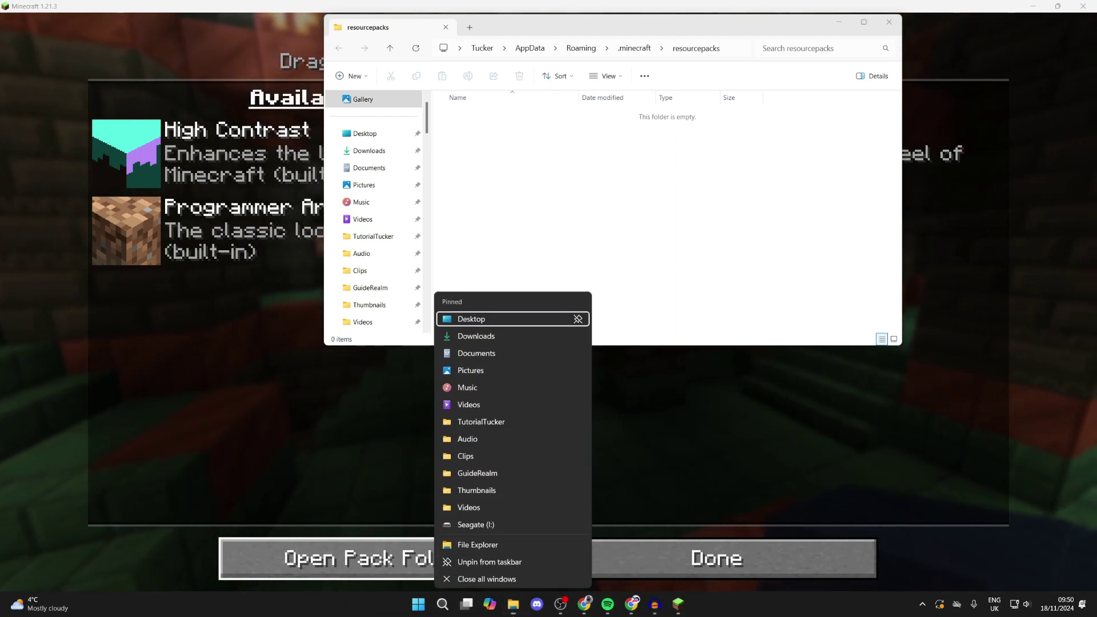
{"action": "left_click", "coordinate": [509, 609]}
{"action": "left_click", "coordinate": [450, 512]}
{"action": "left_click", "coordinate": [470, 542]}
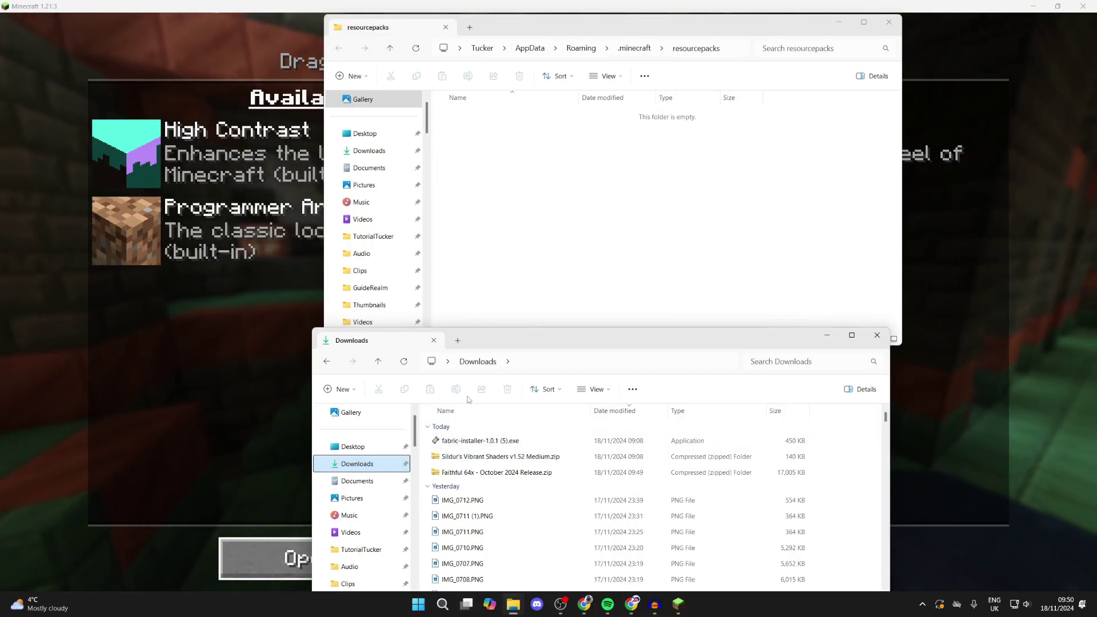
{"action": "left_click", "coordinate": [484, 443]}
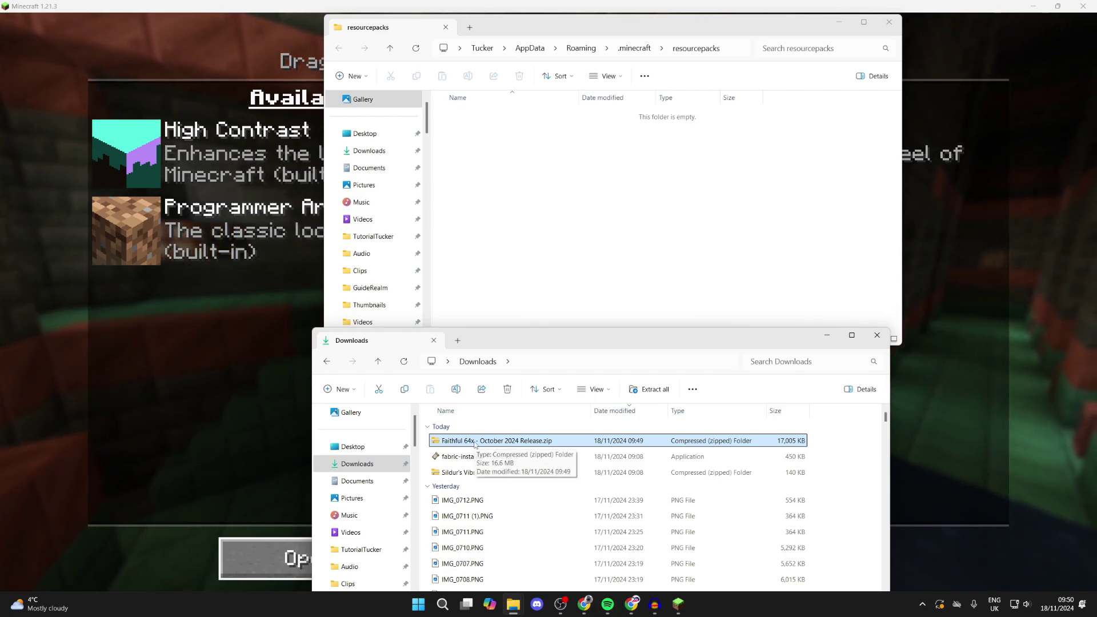
{"action": "left_click_drag", "start_coordinate": [475, 445], "coordinate": [550, 217]}
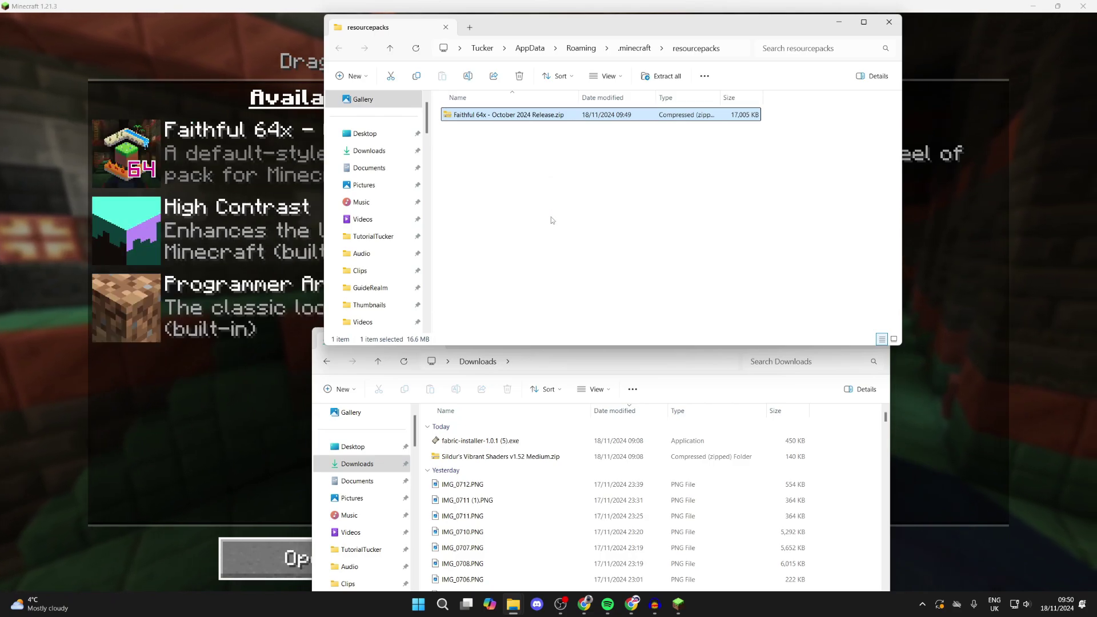
{"action": "left_click", "coordinate": [172, 297]}
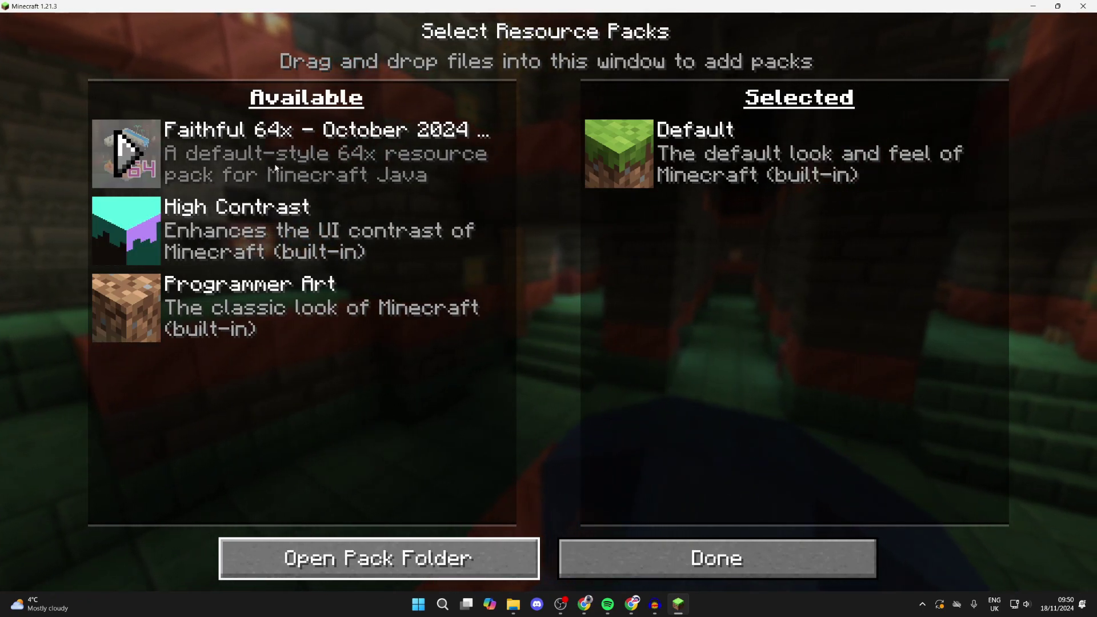
Move Faithful 64x into Selected packs, apply it, verify, and open the Singleplayer world list.
{"action": "left_click", "coordinate": [131, 156]}
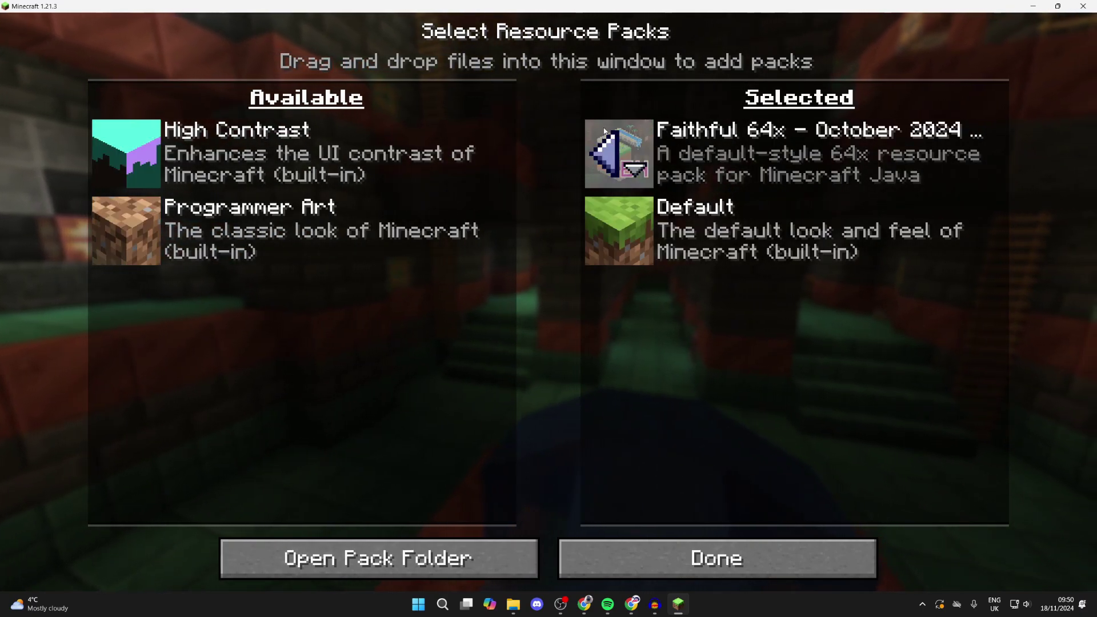
{"action": "left_click", "coordinate": [648, 558]}
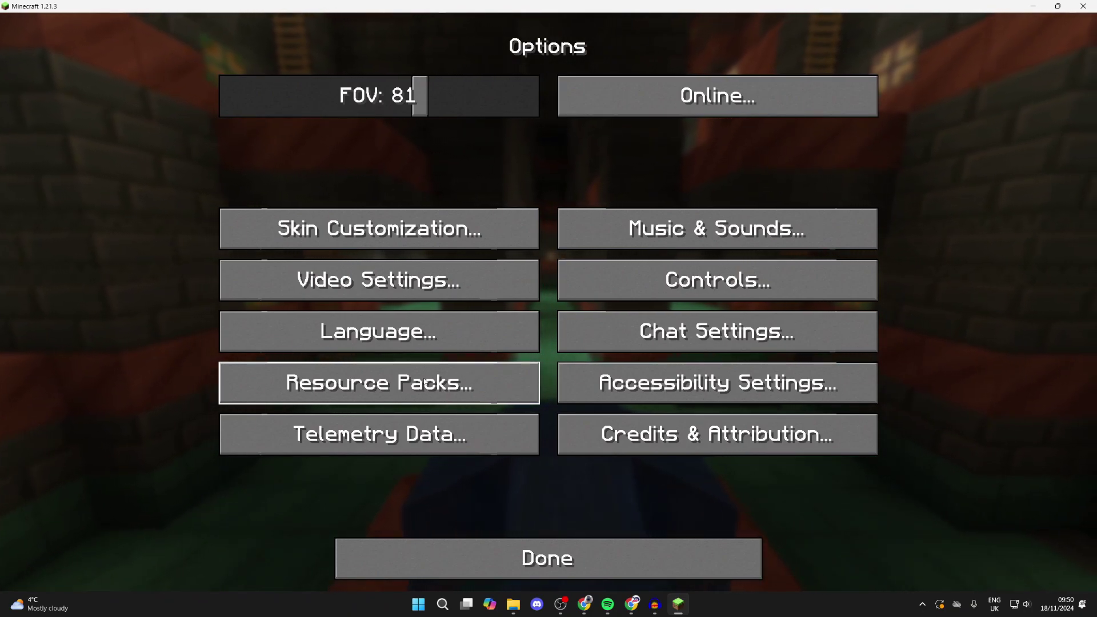
{"action": "left_click", "coordinate": [428, 383]}
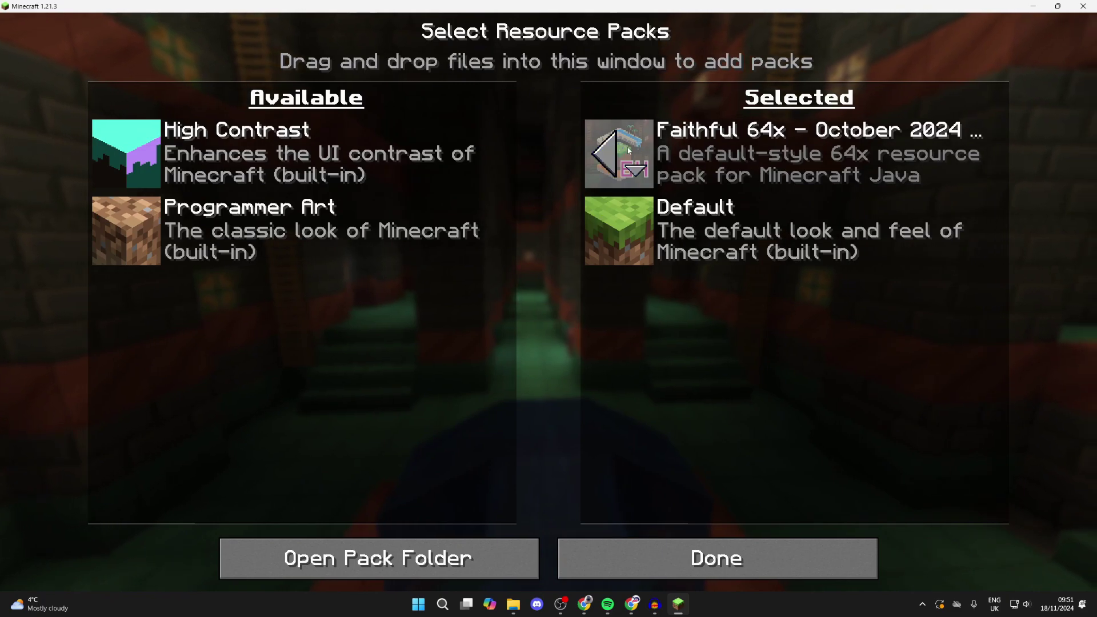
{"action": "left_click", "coordinate": [666, 551]}
{"action": "left_click", "coordinate": [666, 553]}
{"action": "left_click", "coordinate": [561, 283]}
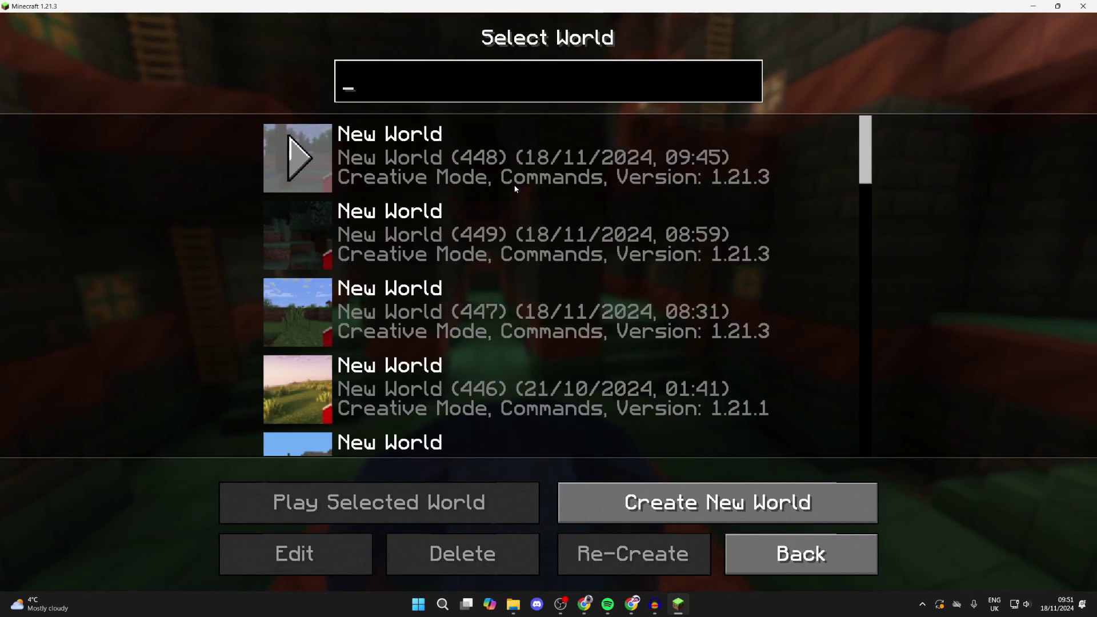
Load the most recent world and walk around the river and grass ledges in Faithful 64x textures.
{"action": "double_click", "coordinate": [513, 160]}
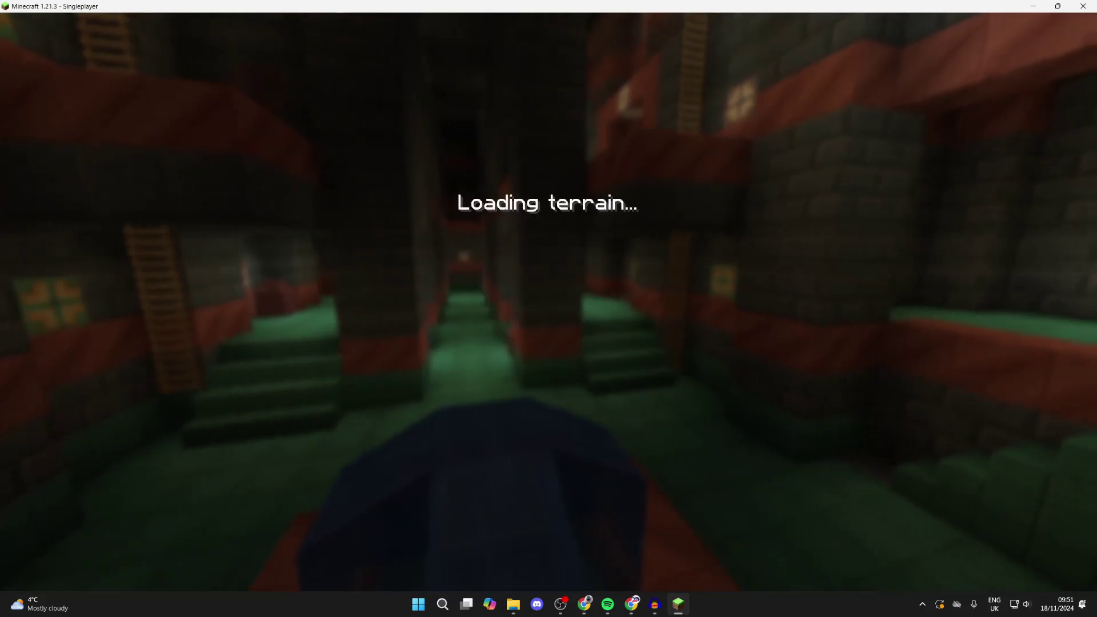
{"action": "key", "text": "w"}
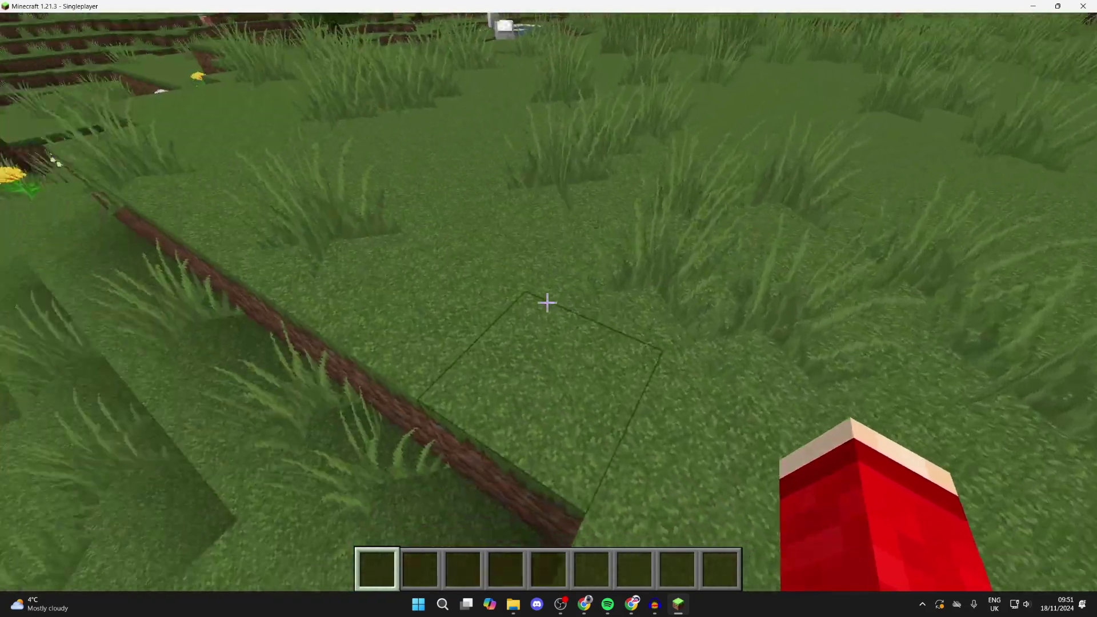
{"action": "key", "text": "w"}
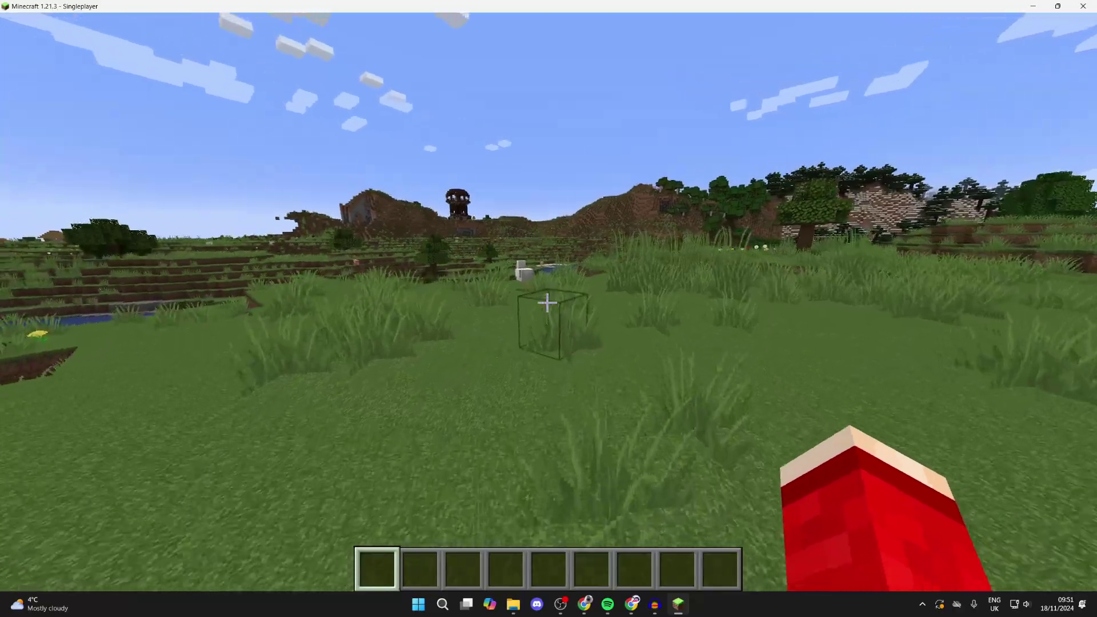
{"action": "key", "text": "w"}
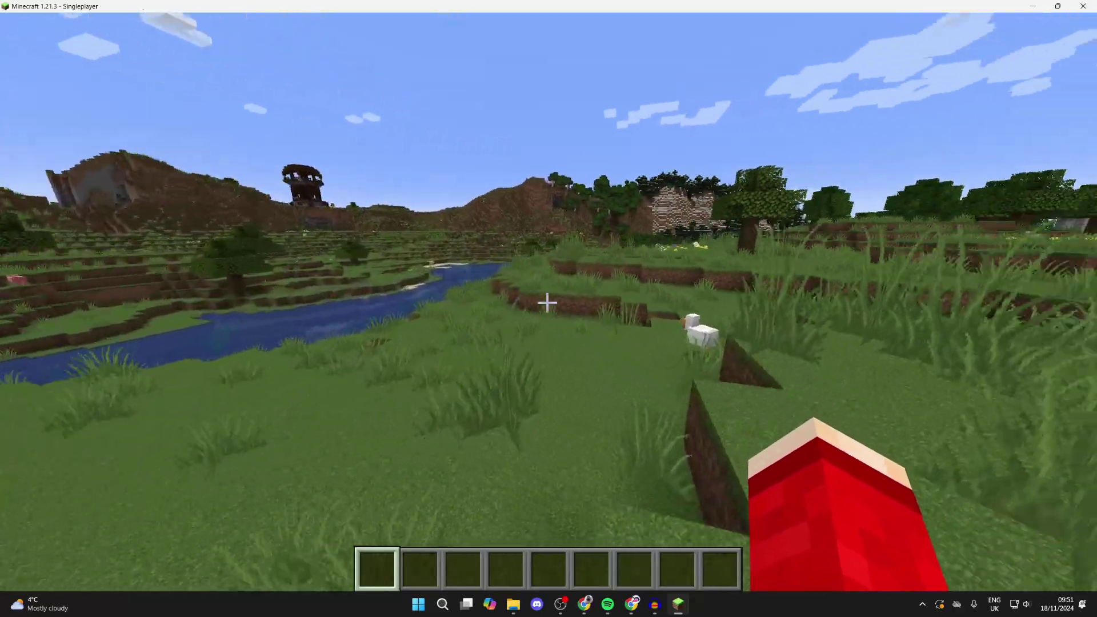
{"action": "key", "text": "w"}
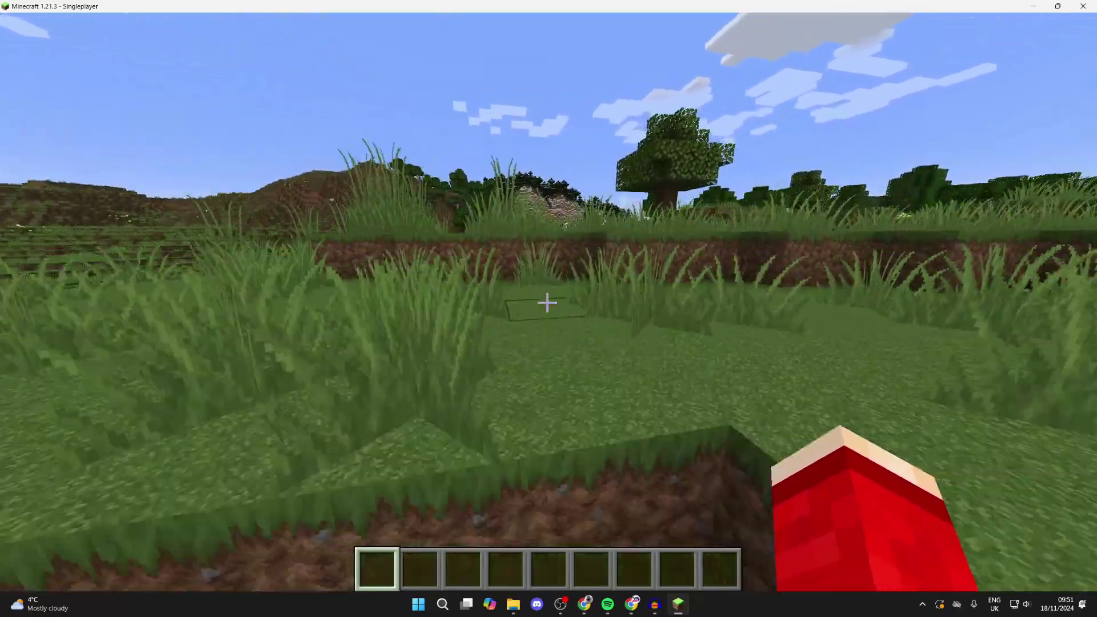
{"action": "key", "text": "w"}
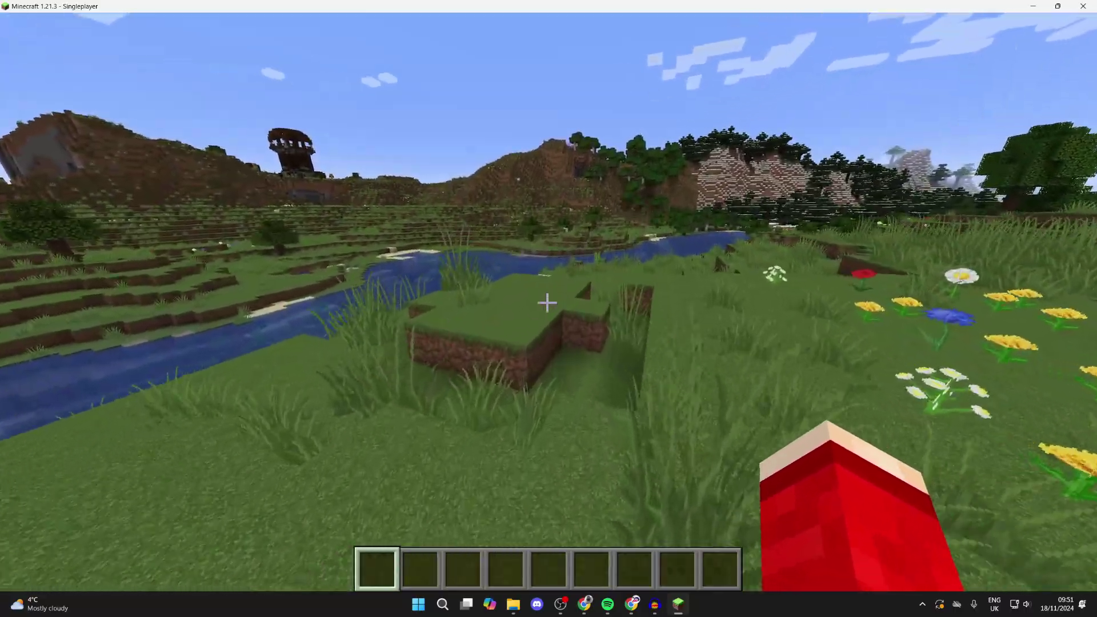
{"action": "key", "text": "w"}
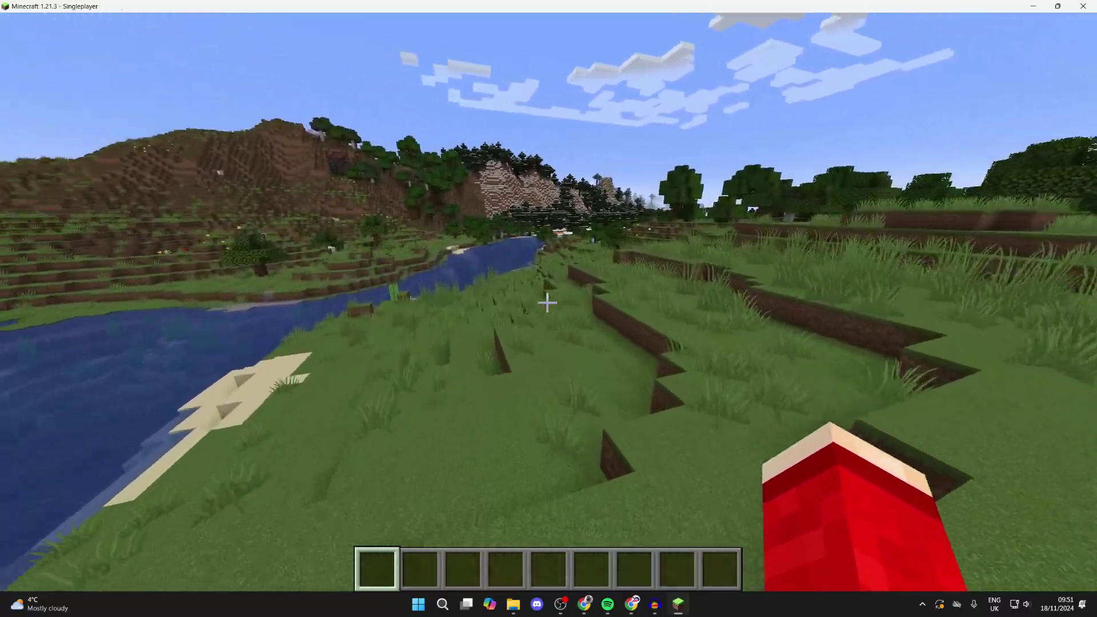
{"action": "key", "text": "w"}
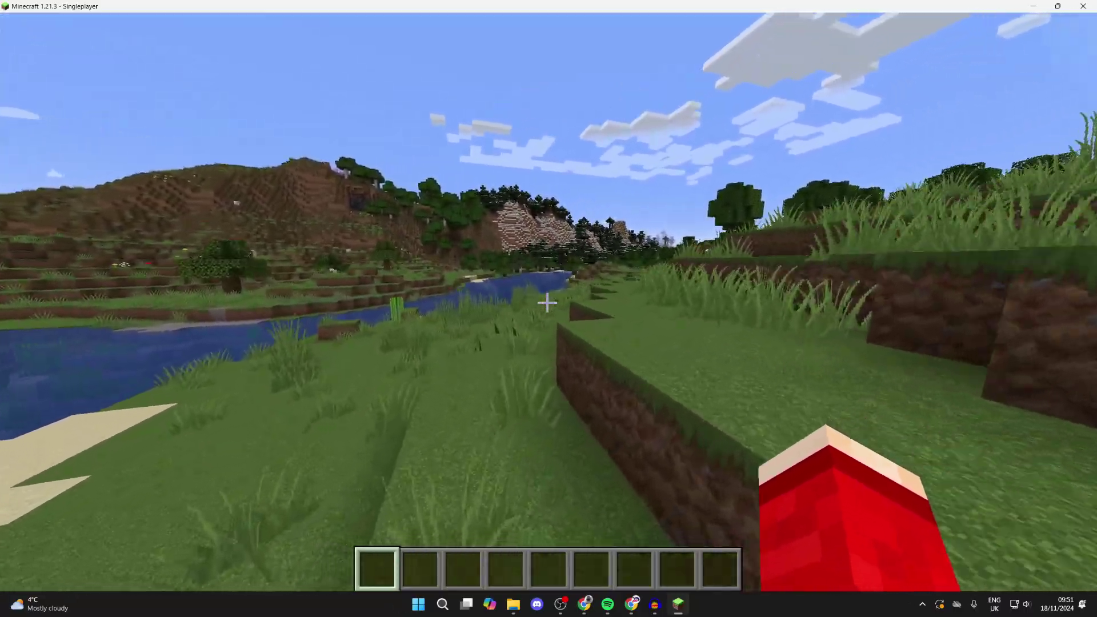
{"action": "key", "text": "w"}
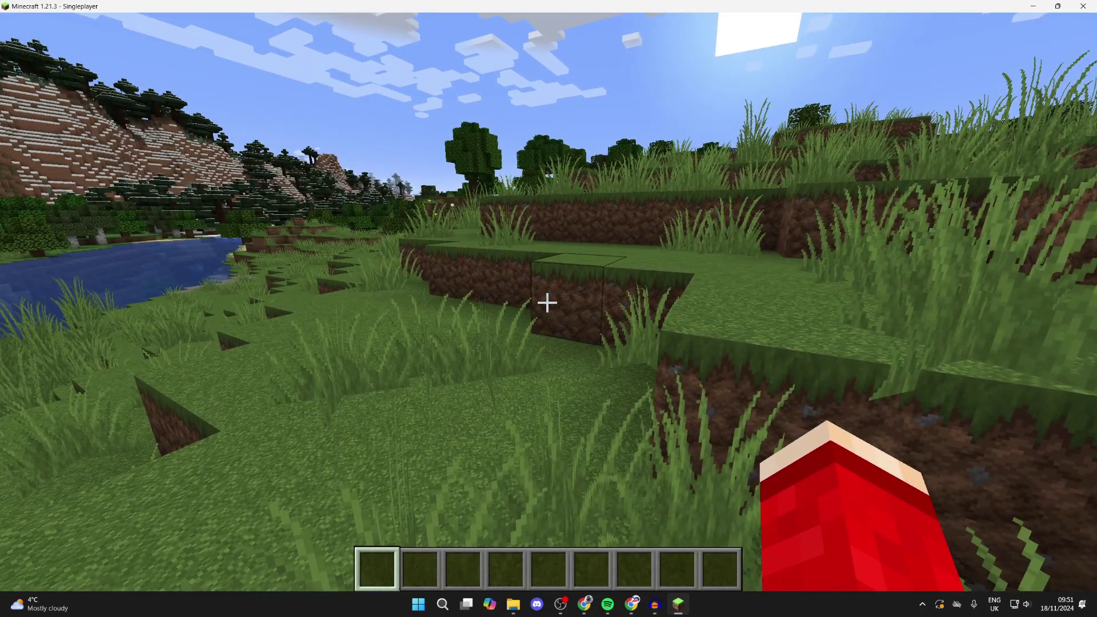